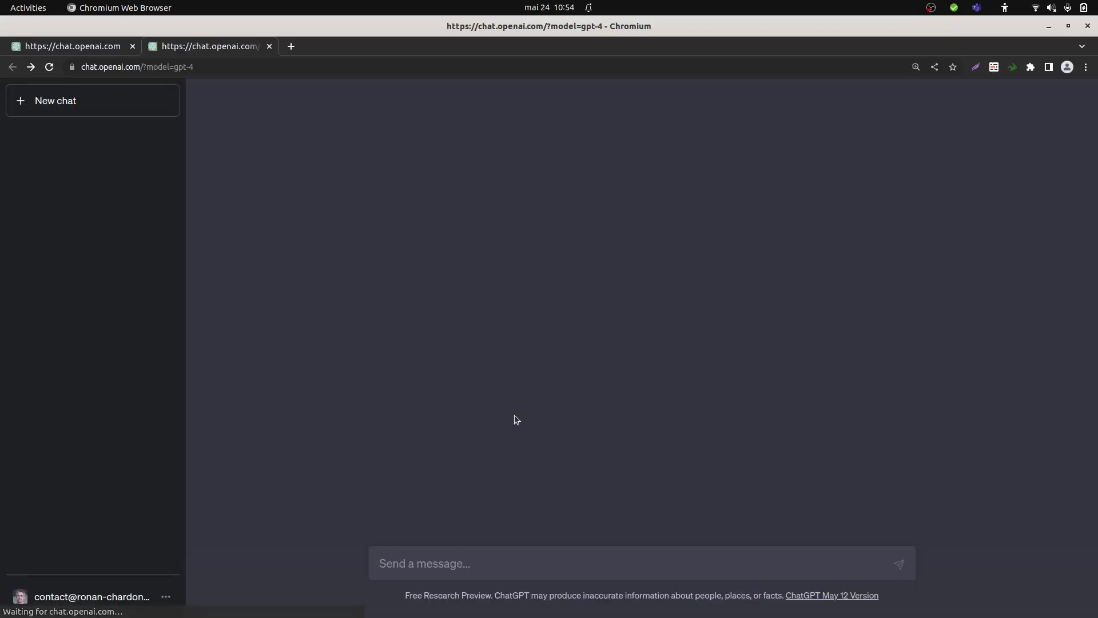
# Load the StackEdit editor with the French CV in the second tab, then switch to ChatGPT.
pyautogui.click(30, 67)
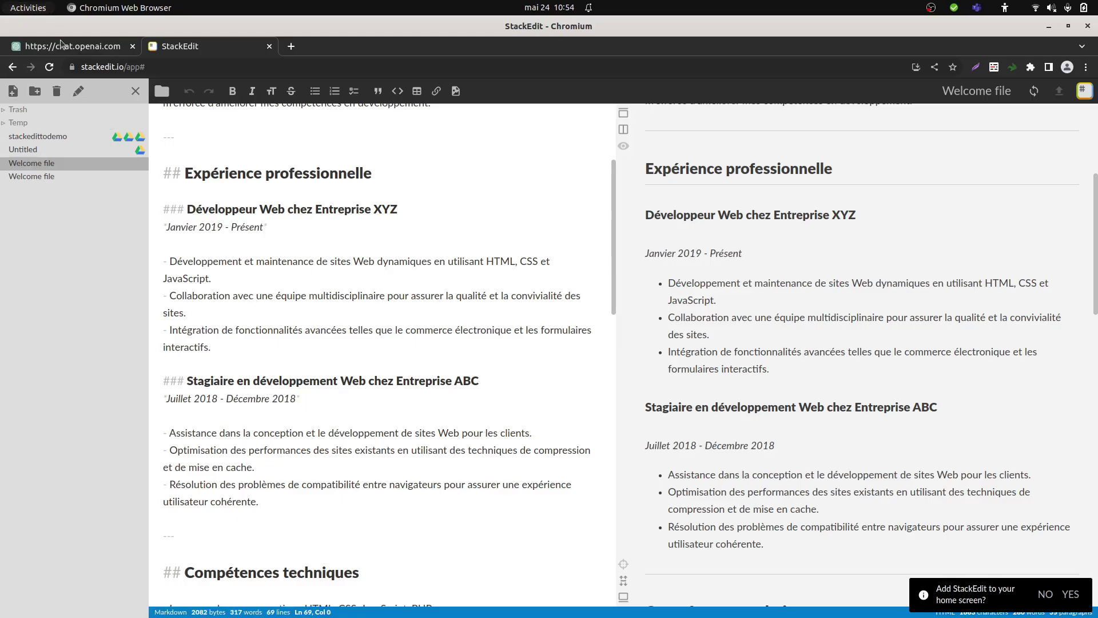
pyautogui.click(63, 48)
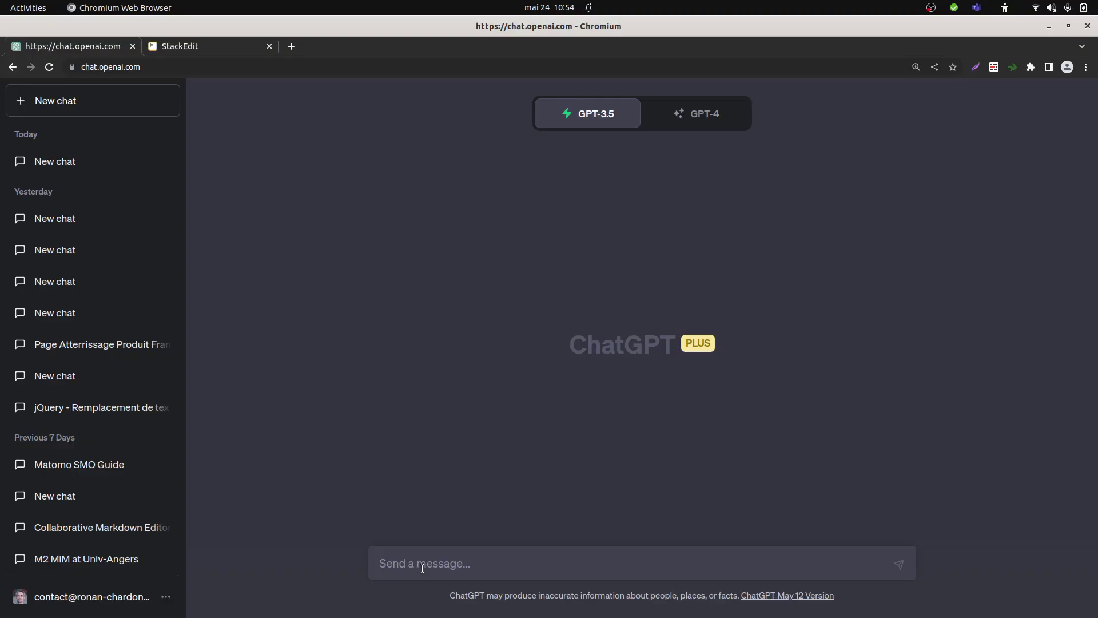
# Ask ChatGPT 'how can you format a document?' and jump to the end of its ten-step answer.
pyautogui.write('how can you format a document?')
pyautogui.press('Return')
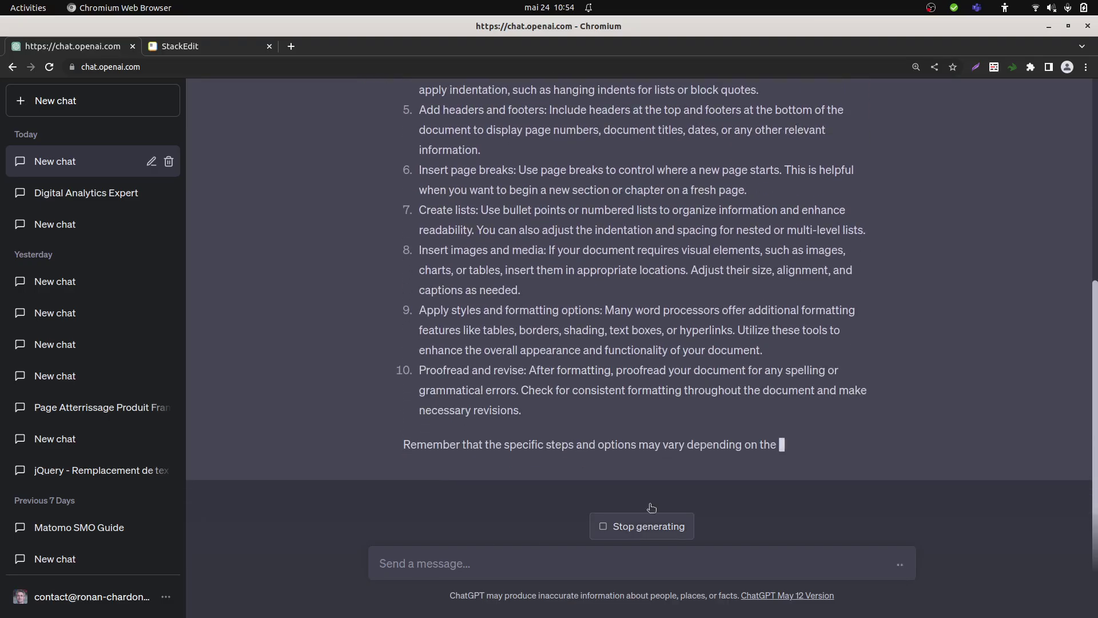
pyautogui.moveTo(1094, 380); pyautogui.dragTo(1096, 190)
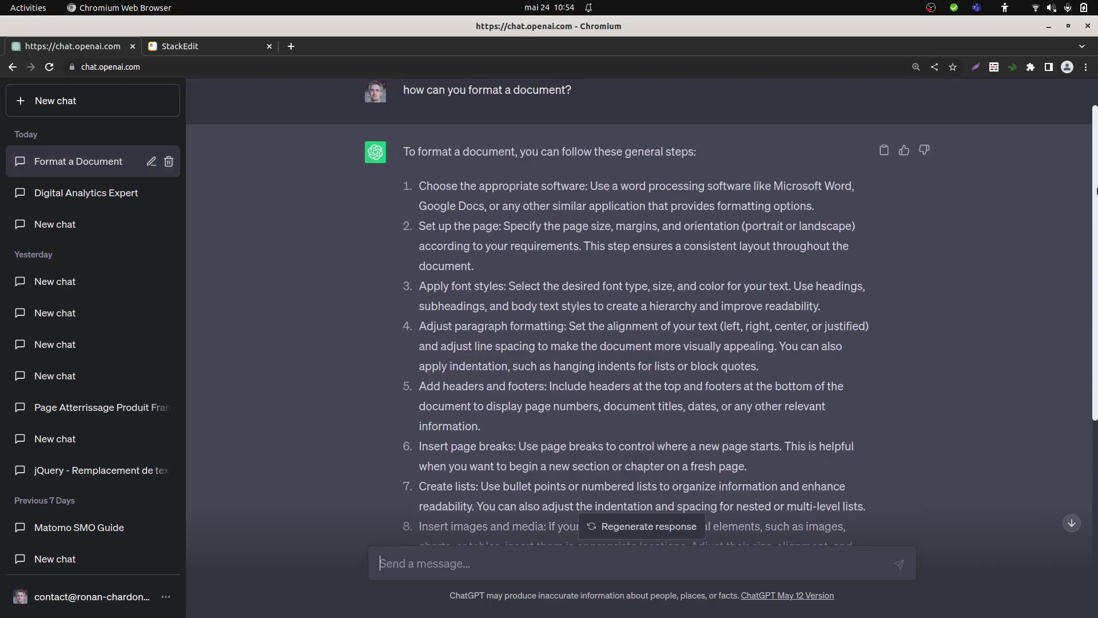
pyautogui.click(1071, 523)
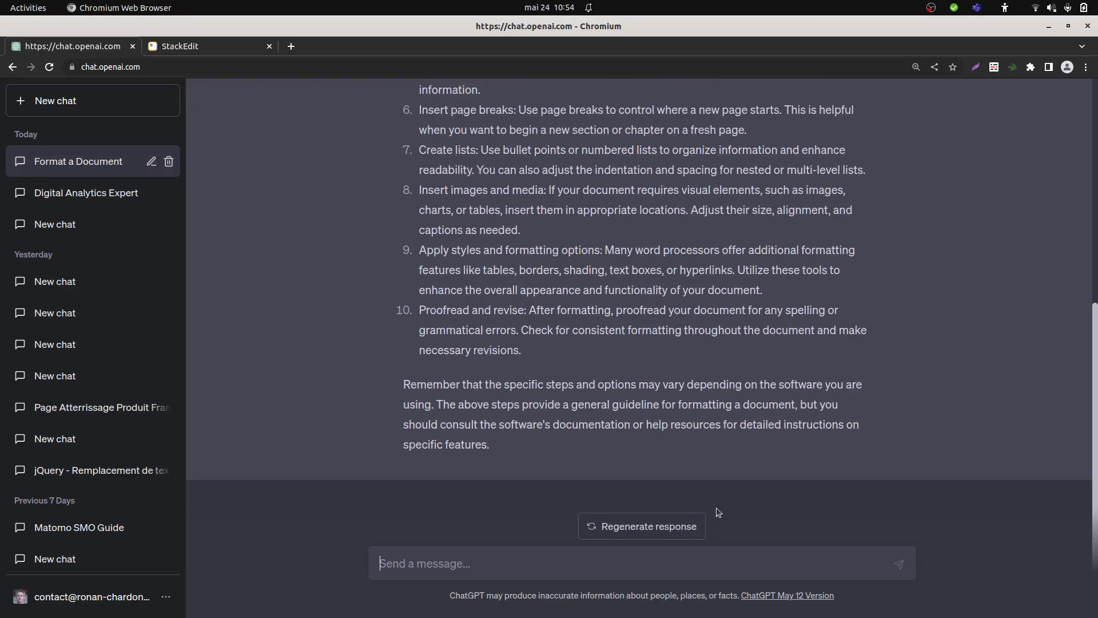
pyautogui.click(504, 567)
# Ask ChatGPT which languages it supports for formatting documents, then switch to the StackEdit tab.
pyautogui.write('which')
pyautogui.write(' one')
pyautogui.press('BackSpace')
pyautogui.press('BackSpace')
pyautogui.press('BackSpace')
pyautogui.write('language ')
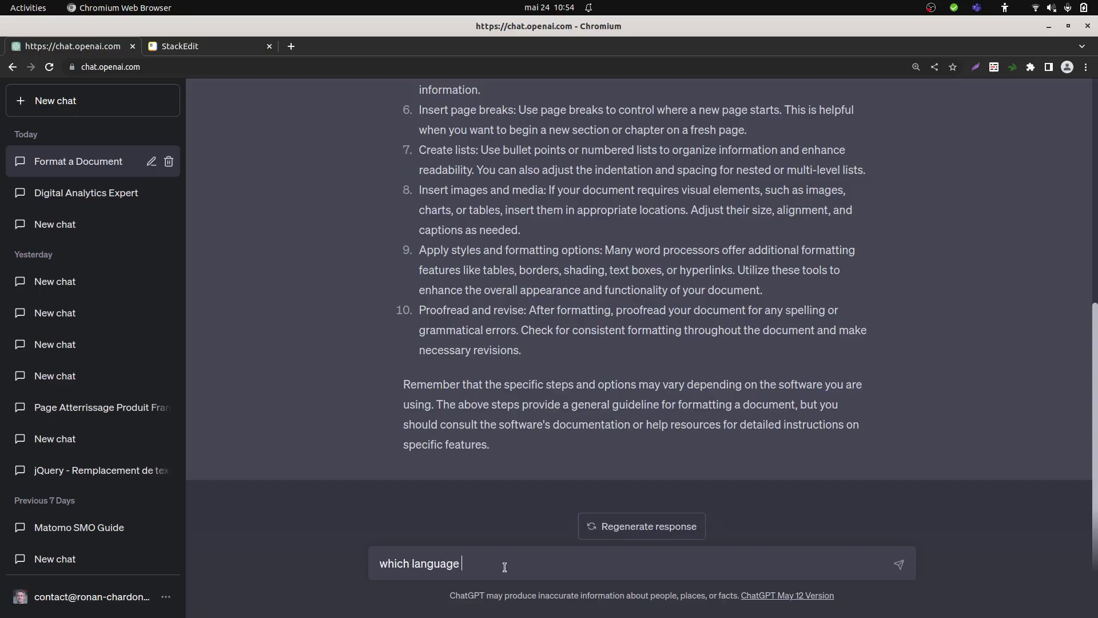
pyautogui.write('do you spupport to format do')
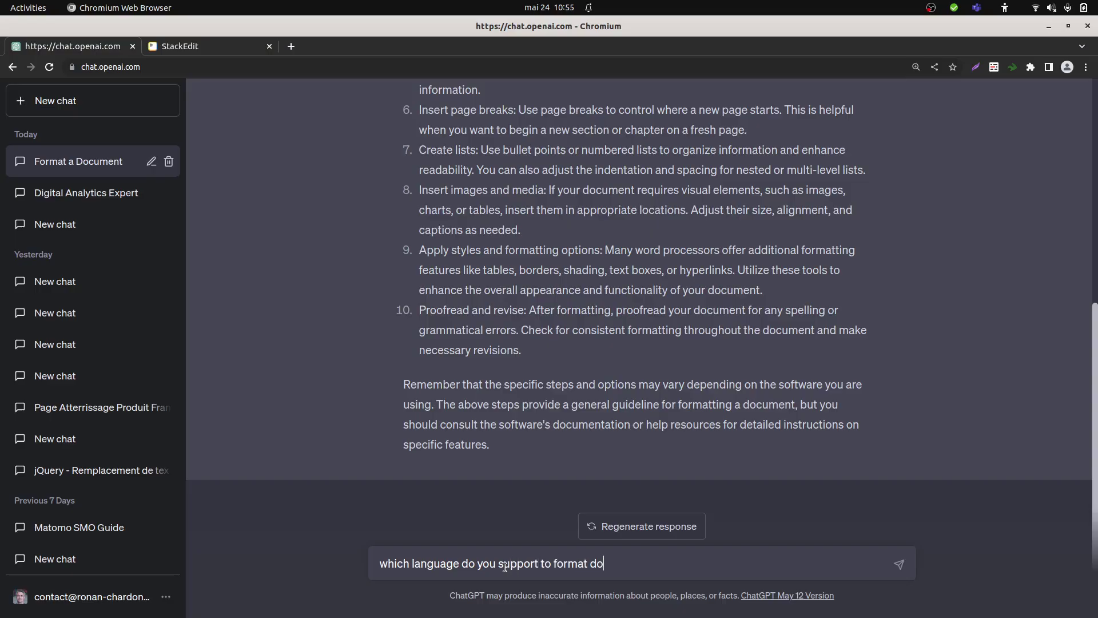
pyautogui.write('cuments?')
pyautogui.press('Return')
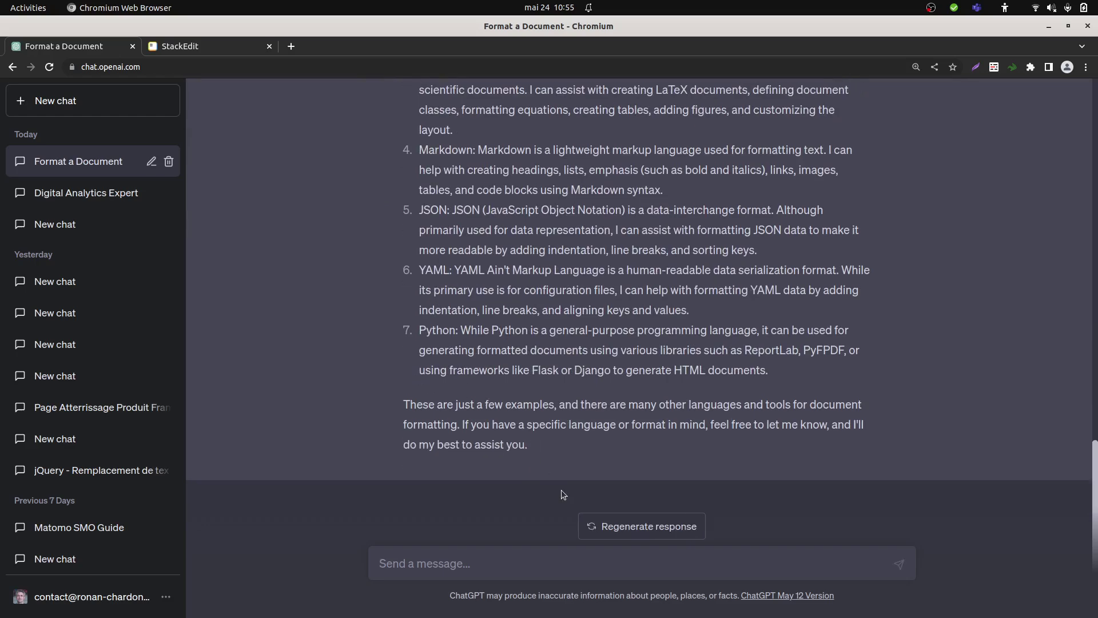
pyautogui.click(462, 555)
pyautogui.click(196, 47)
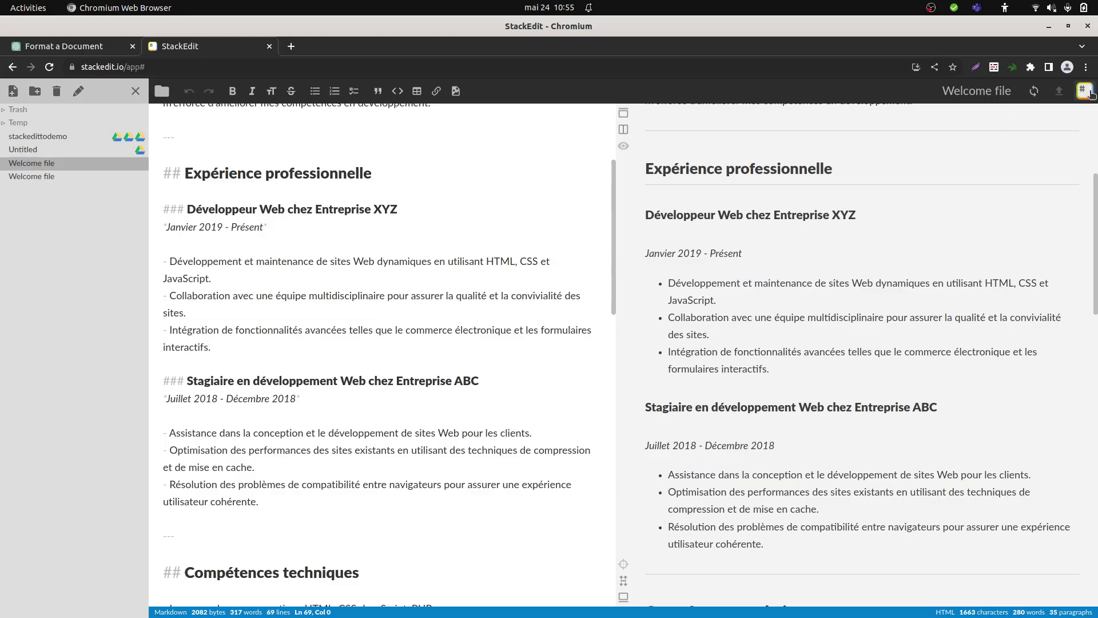
# Look at StackEdit's Import/export options from the # menu, then return to the ChatGPT conversation.
pyautogui.click(1084, 91)
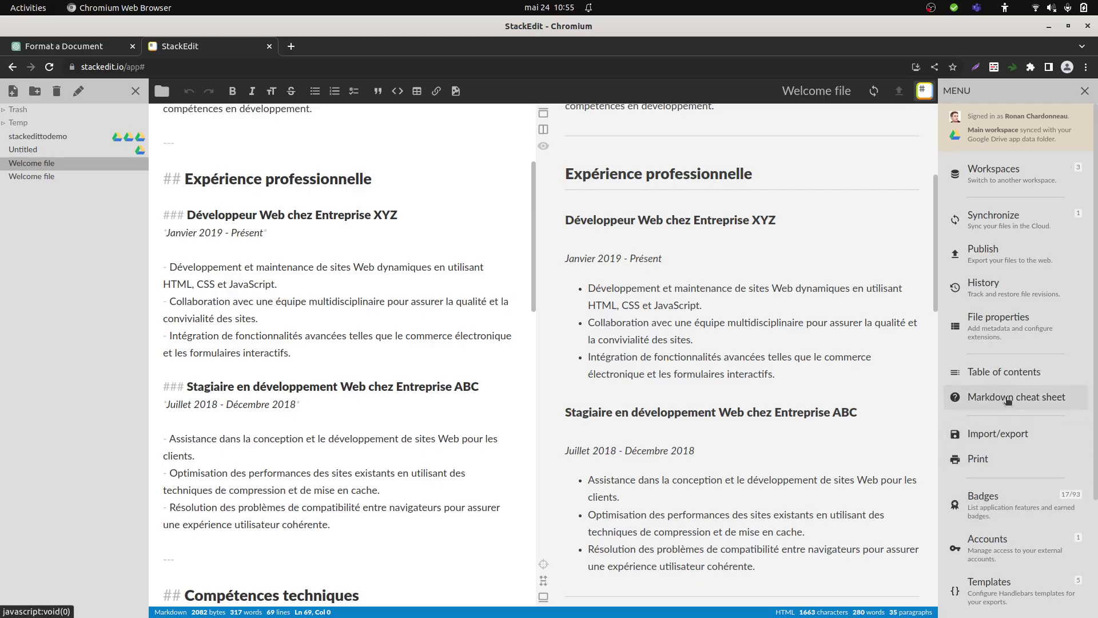
pyautogui.click(985, 441)
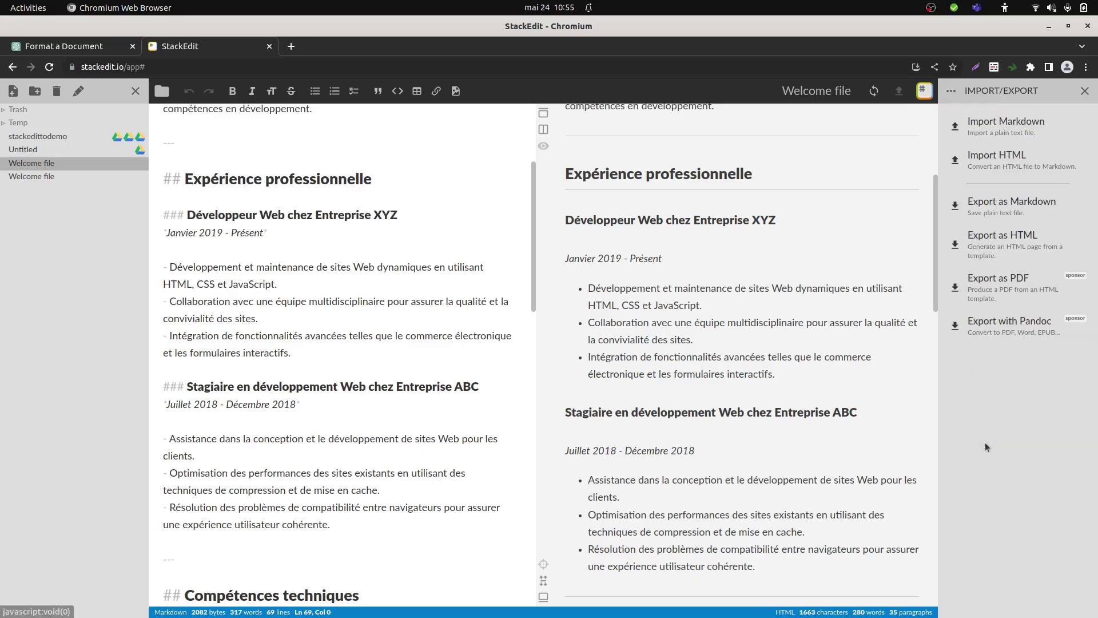
pyautogui.click(80, 46)
# Ask ChatGPT to 'please write a dummy cv in markdown' and copy the generated code block.
pyautogui.write('p')
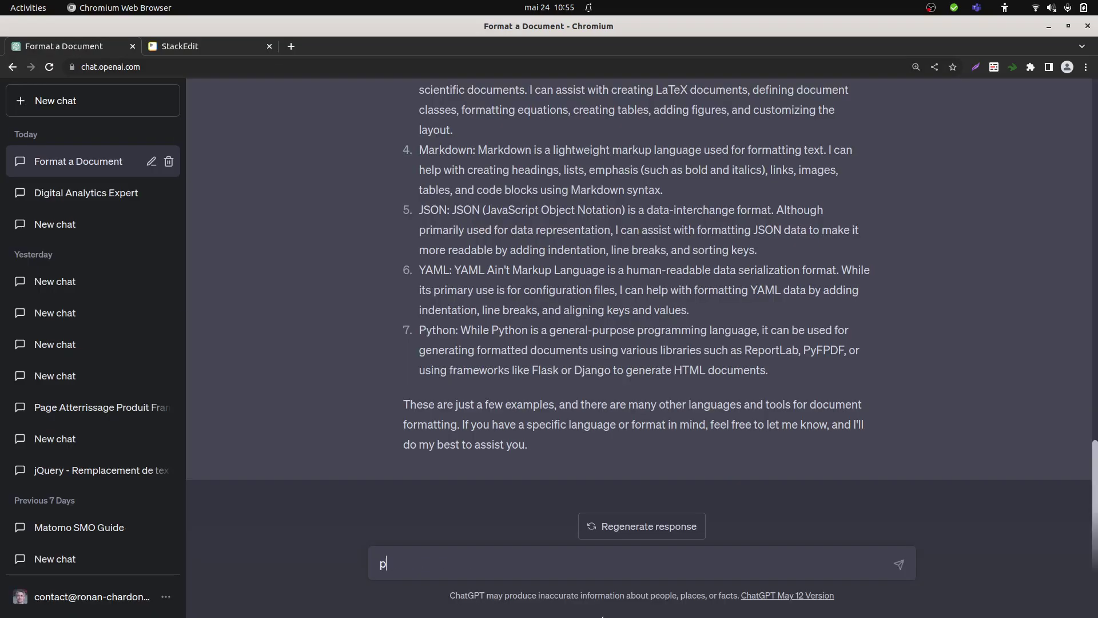
pyautogui.write('lease write a dummy cv')
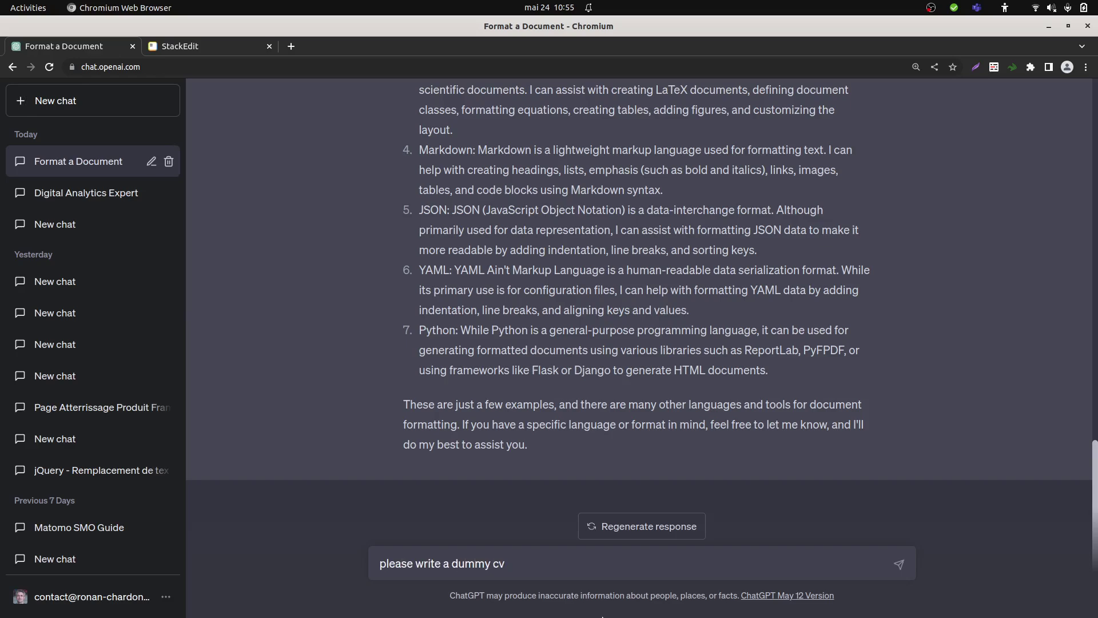
pyautogui.write(' in markdown')
pyautogui.press('Return')
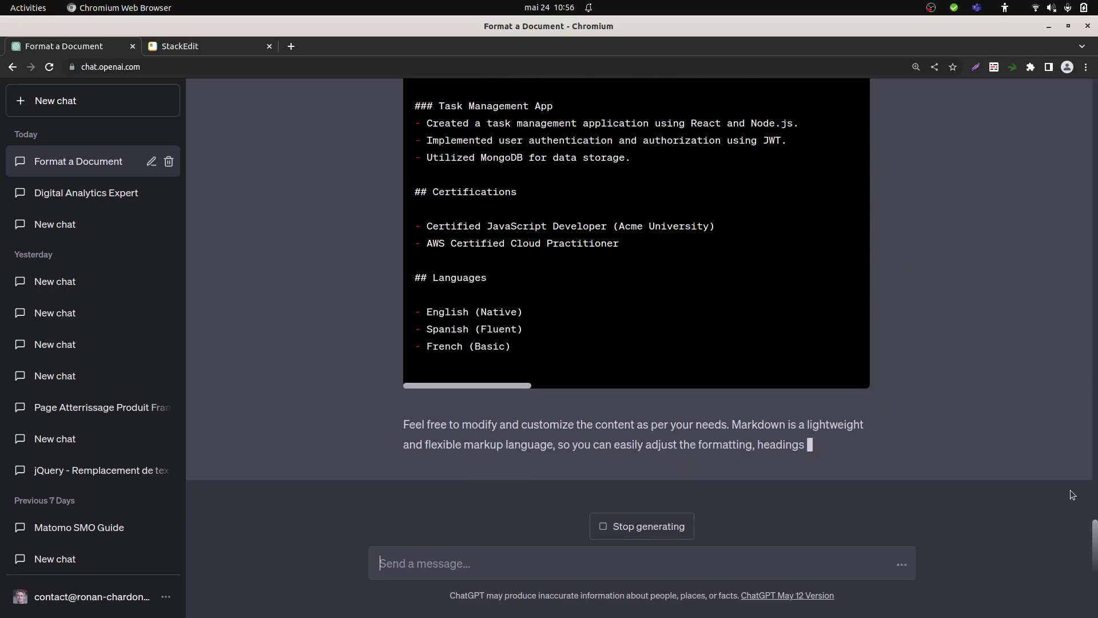
pyautogui.tripleClick(1092, 509)
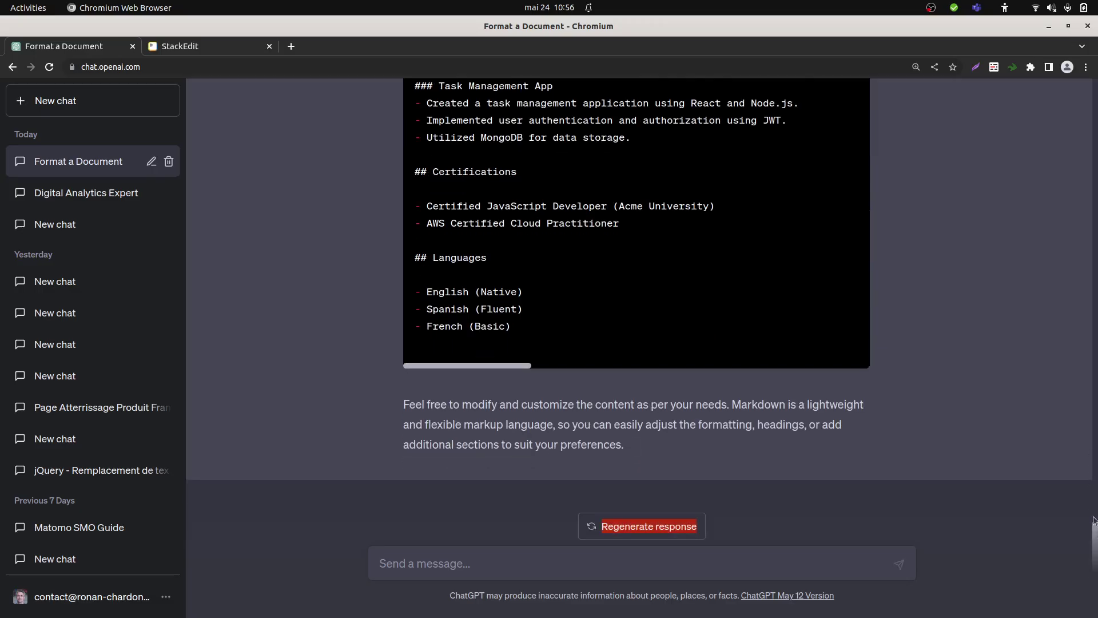
pyautogui.click(995, 351)
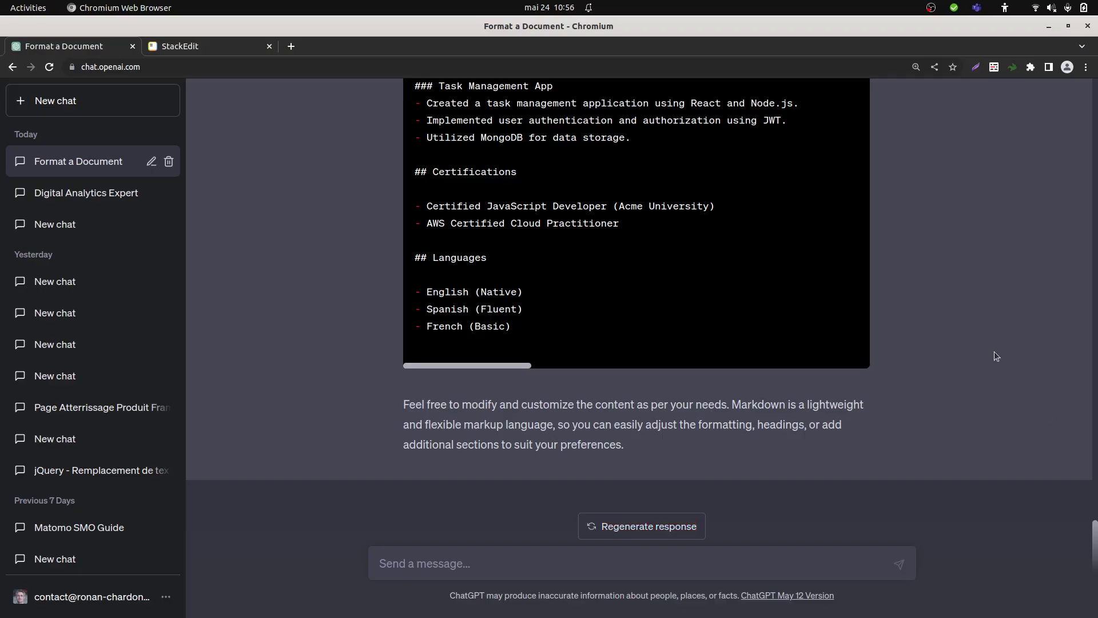
pyautogui.scroll(2, 995, 352)
pyautogui.scroll(10, 994, 351)
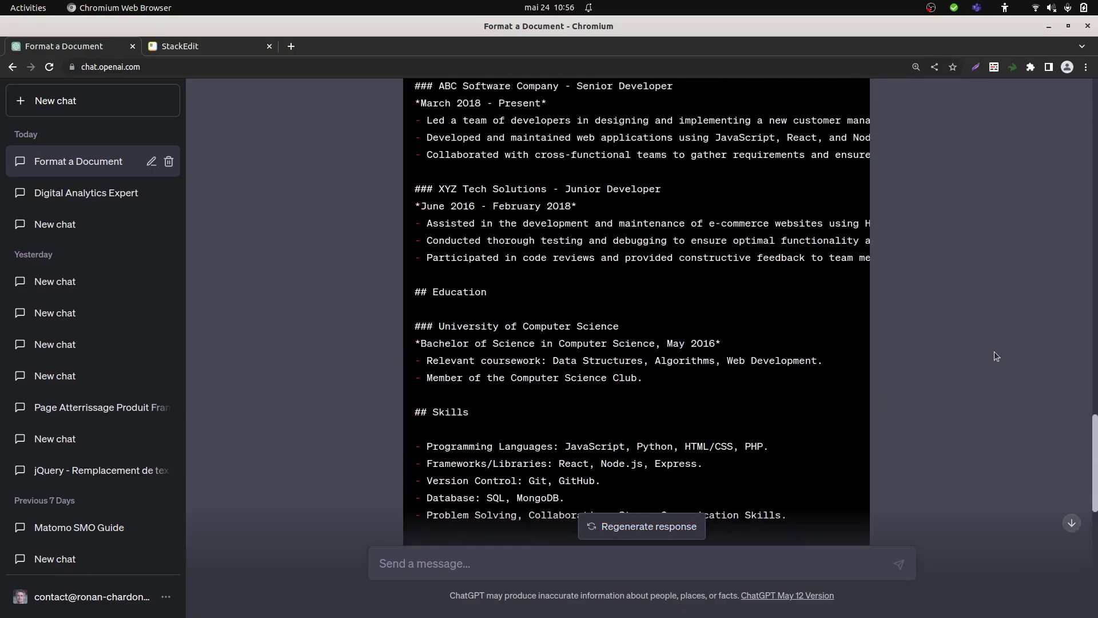
pyautogui.scroll(5, 994, 351)
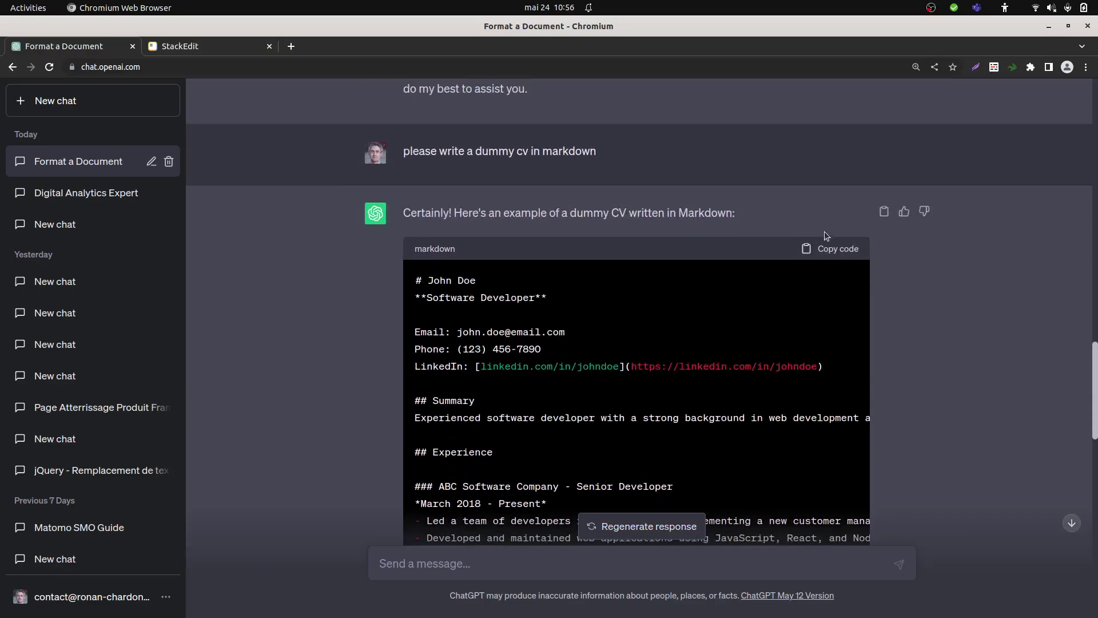
pyautogui.click(838, 249)
# Replace all the French CV text in StackEdit's Welcome file with the copied English Markdown CV.
pyautogui.click(181, 46)
pyautogui.hotkey('ctrl', 'a')
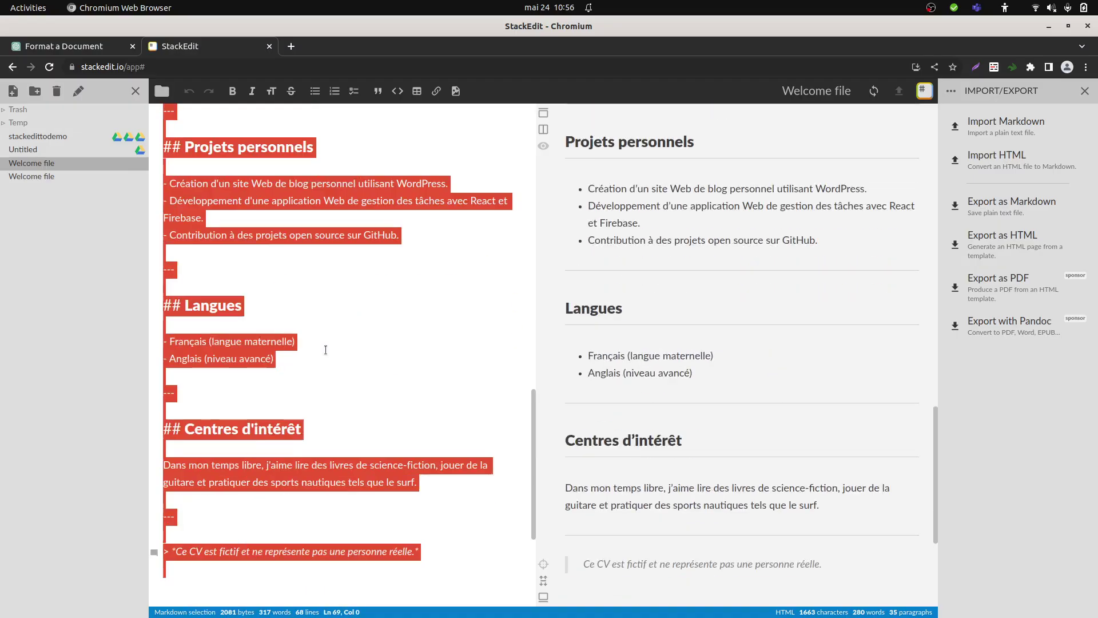
pyautogui.hotkey('ctrl', 'v')
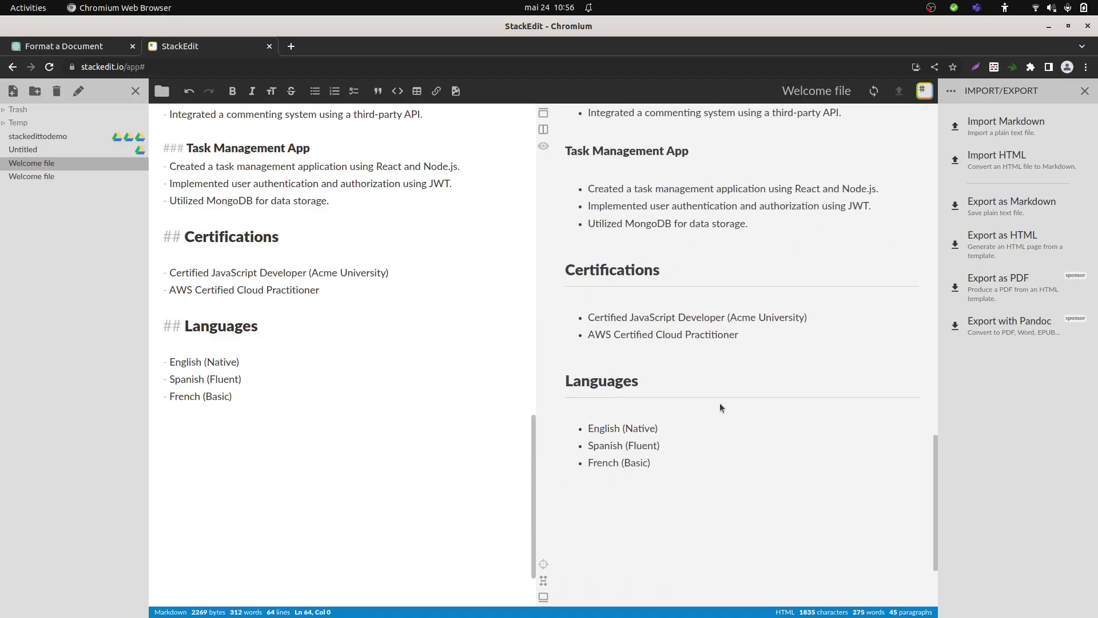
pyautogui.moveTo(934, 461); pyautogui.dragTo(915, 132)
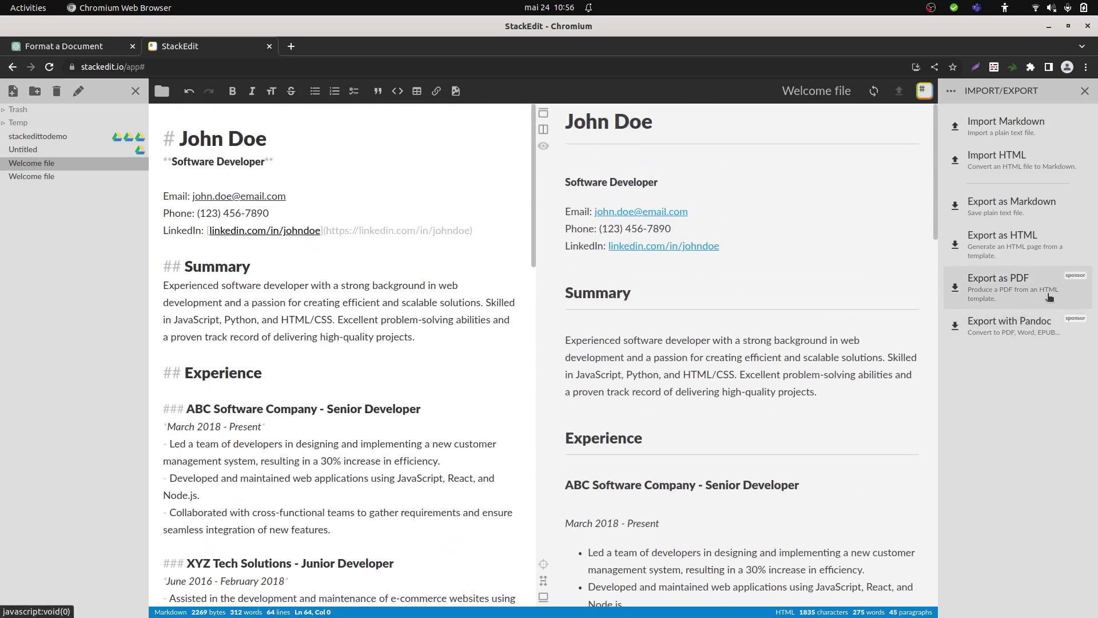
# Export the CV as a PDF with the Styled HTML template and as a Word file via Pandoc.
pyautogui.click(1002, 295)
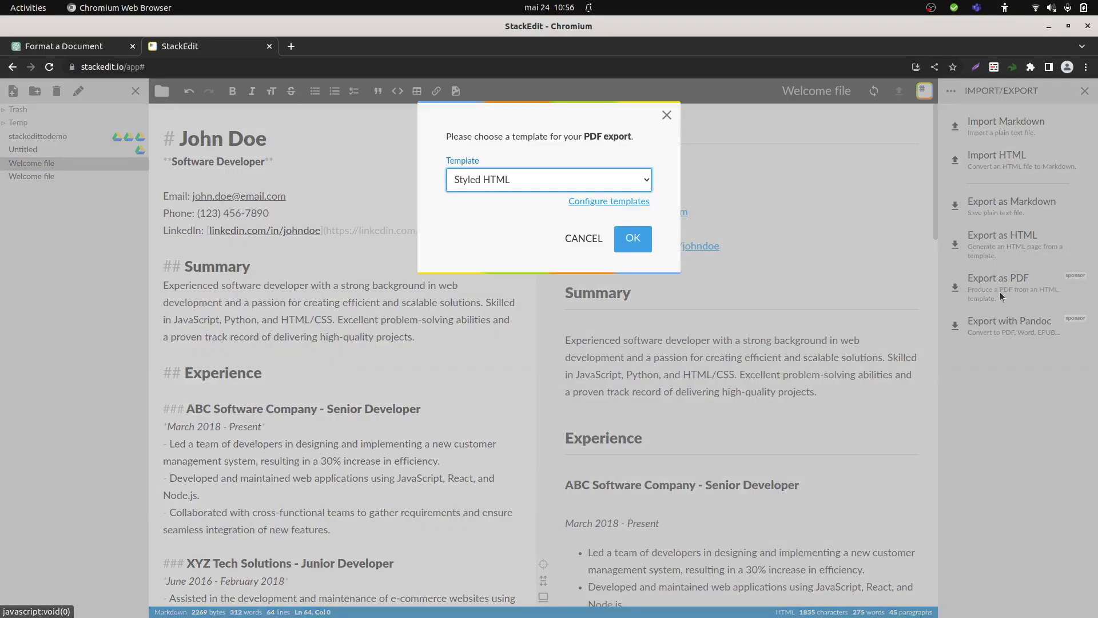
pyautogui.click(599, 181)
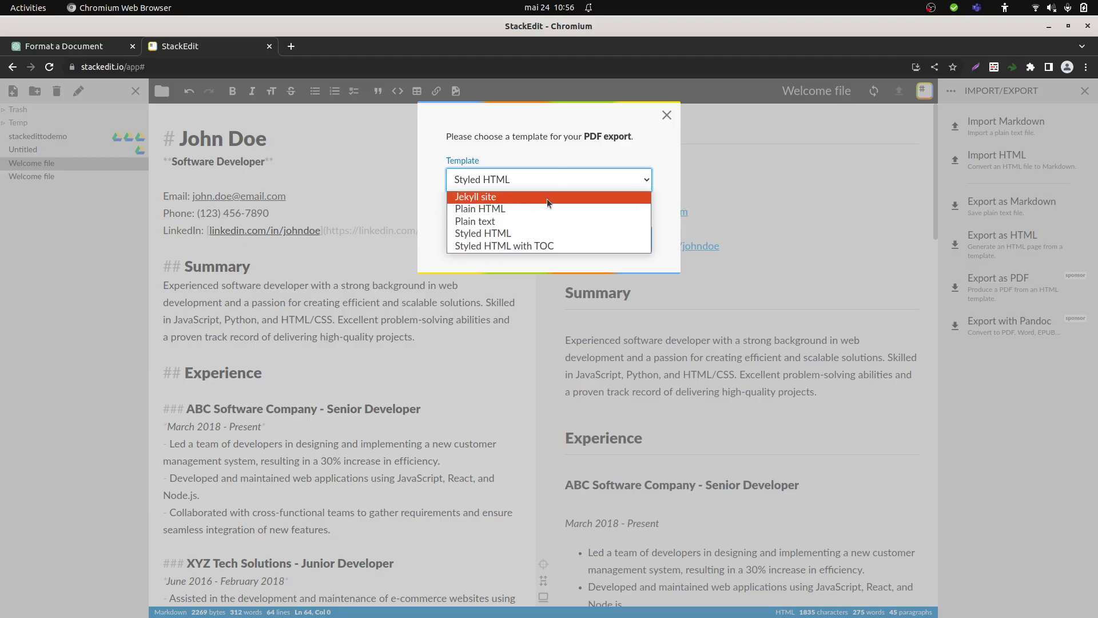
pyautogui.click(538, 231)
pyautogui.click(625, 240)
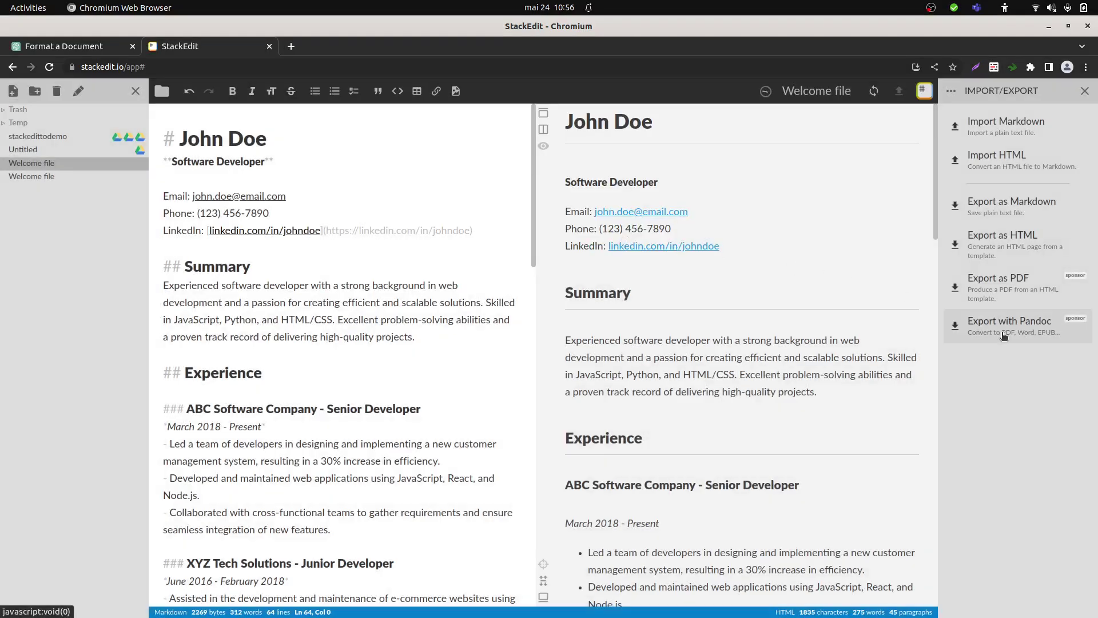
pyautogui.click(1004, 326)
pyautogui.click(637, 219)
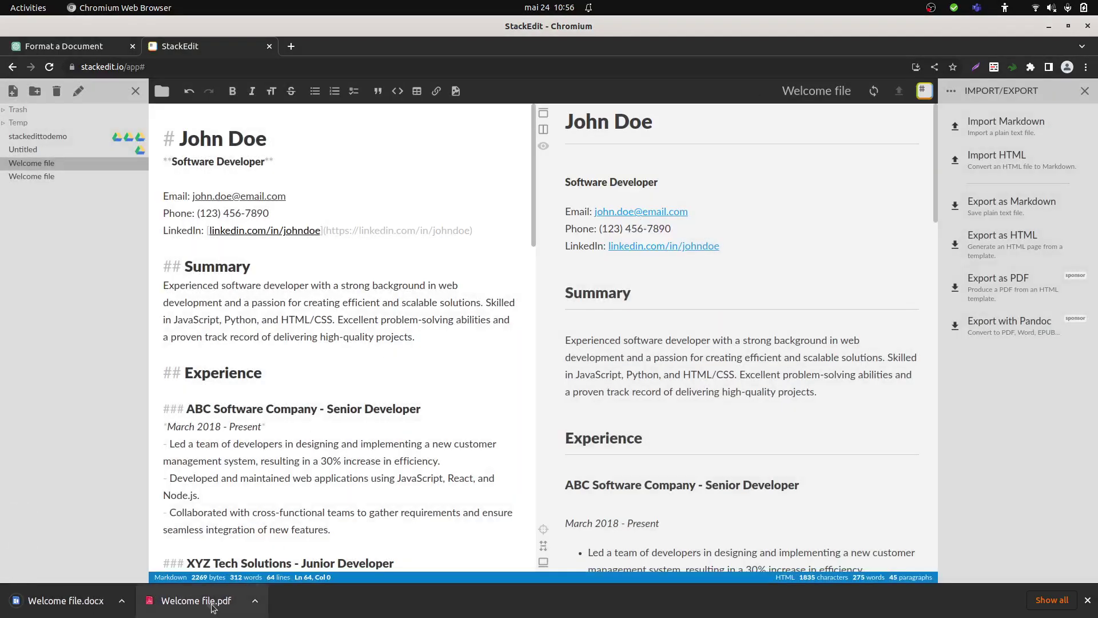
# Open the downloaded Welcome file.pdf to check both pages, then go back to StackEdit.
pyautogui.click(215, 602)
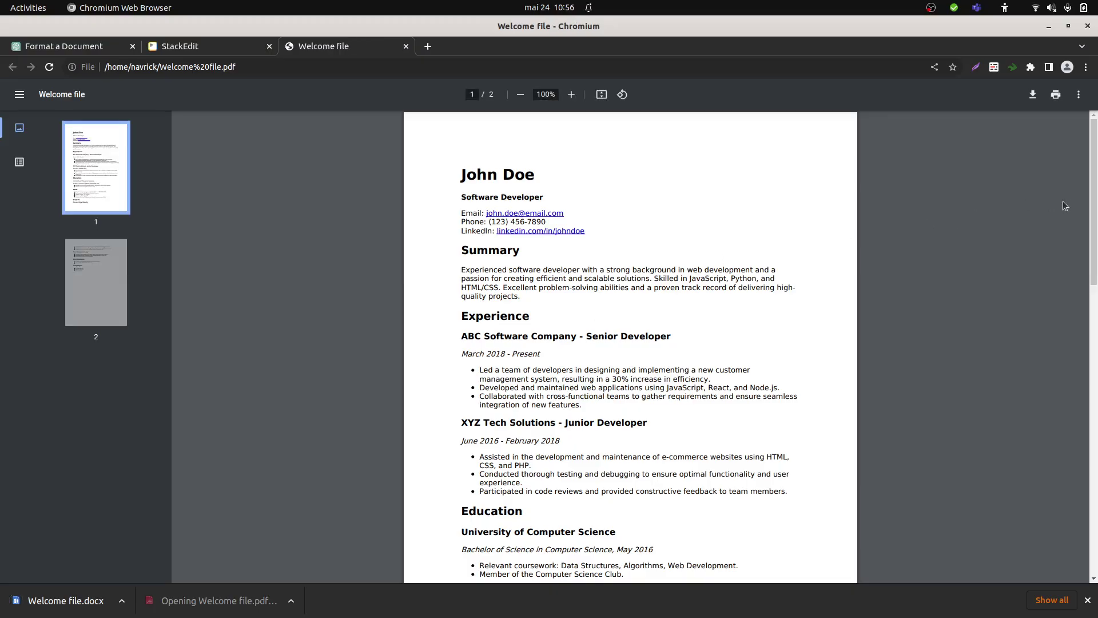
pyautogui.moveTo(1093, 209); pyautogui.dragTo(1095, 394)
pyautogui.scroll(-5, 1025, 311)
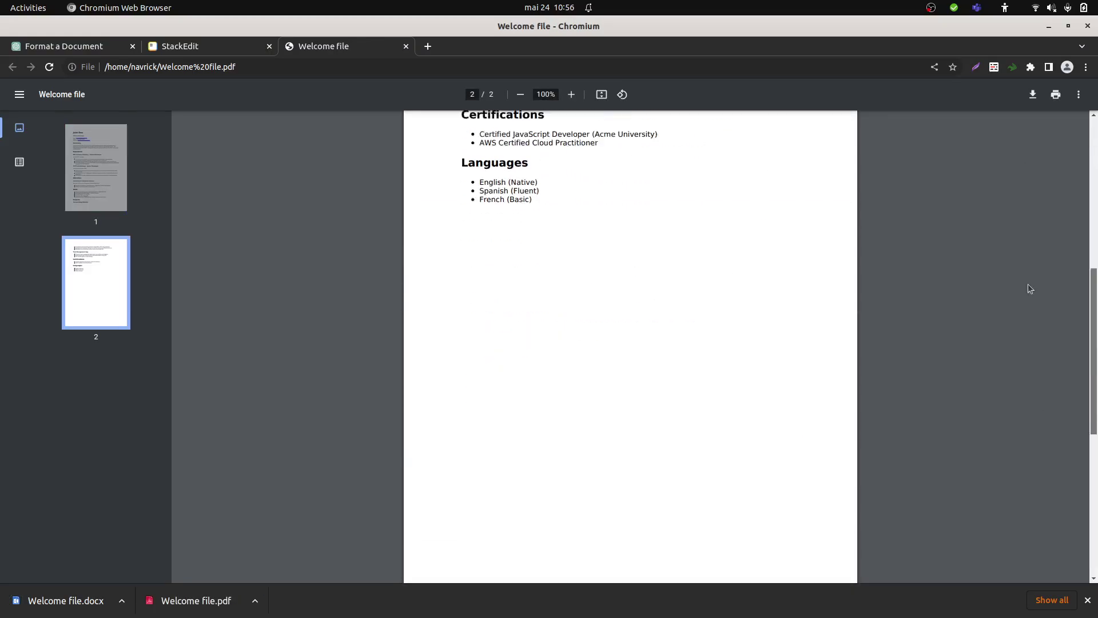
pyautogui.scroll(15, 1013, 149)
pyautogui.click(232, 50)
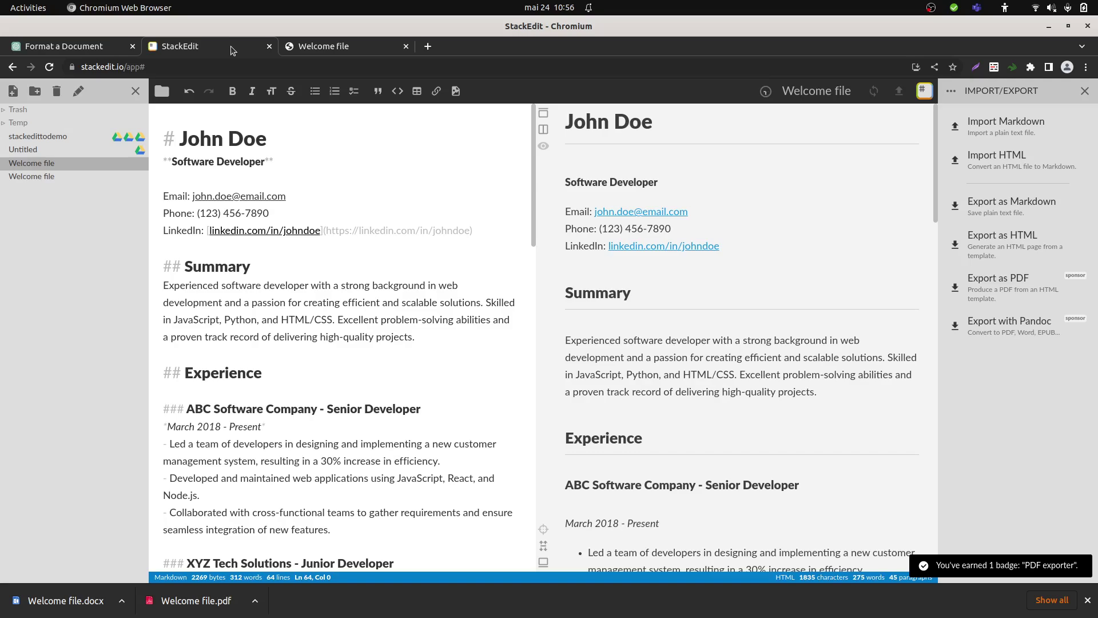
# Open the downloaded Welcome file.docx in LibreOffice Writer and scroll through the CV.
pyautogui.click(64, 601)
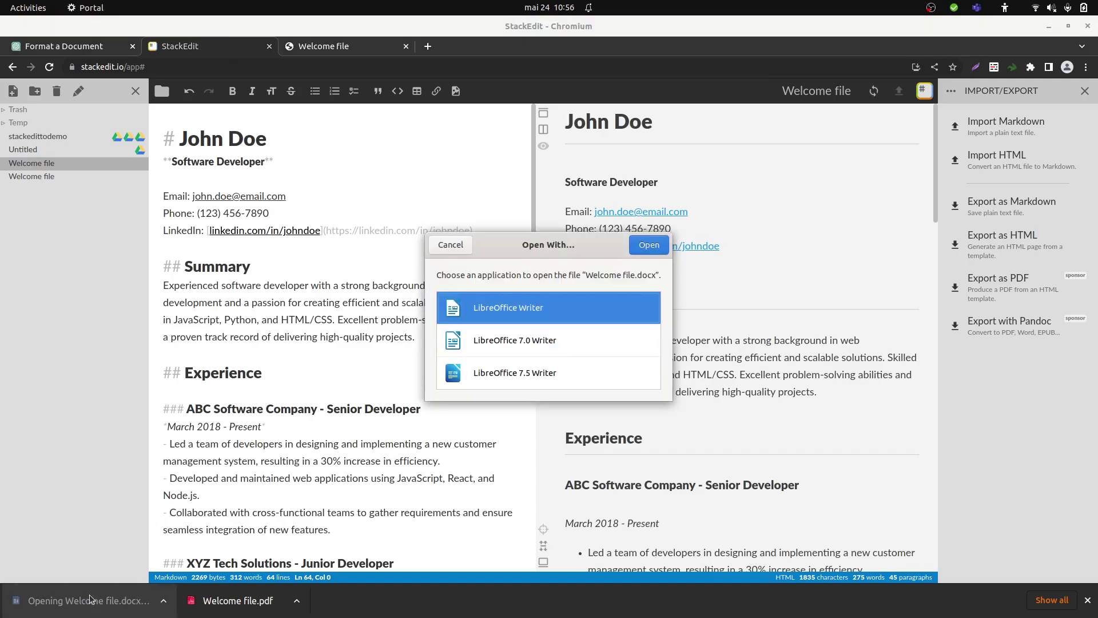
pyautogui.click(641, 247)
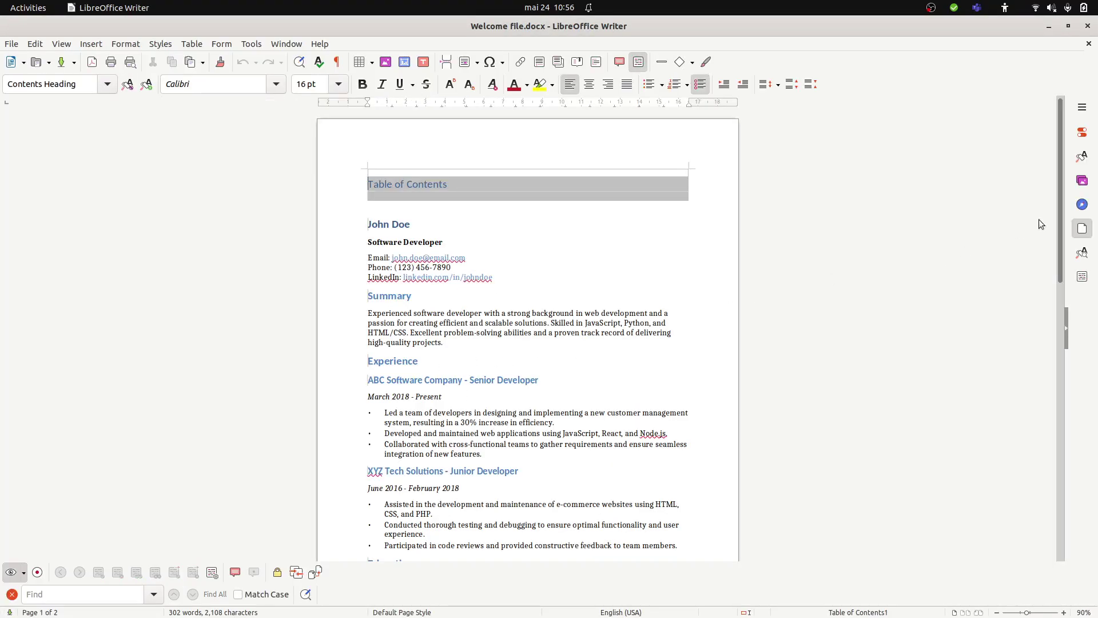
pyautogui.moveTo(1058, 216); pyautogui.dragTo(1050, 79)
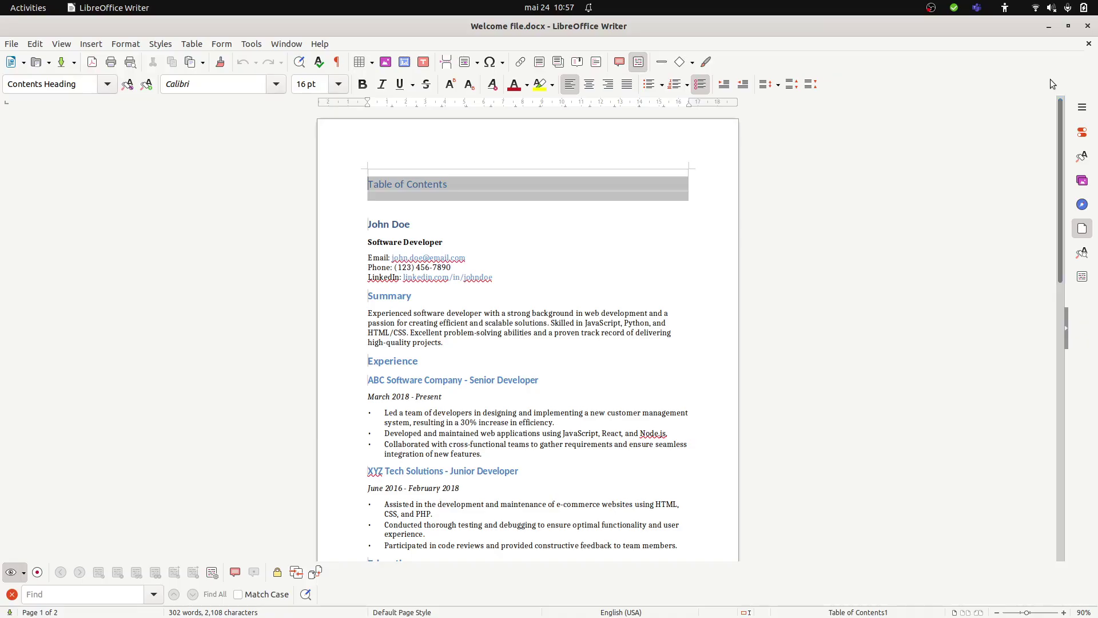